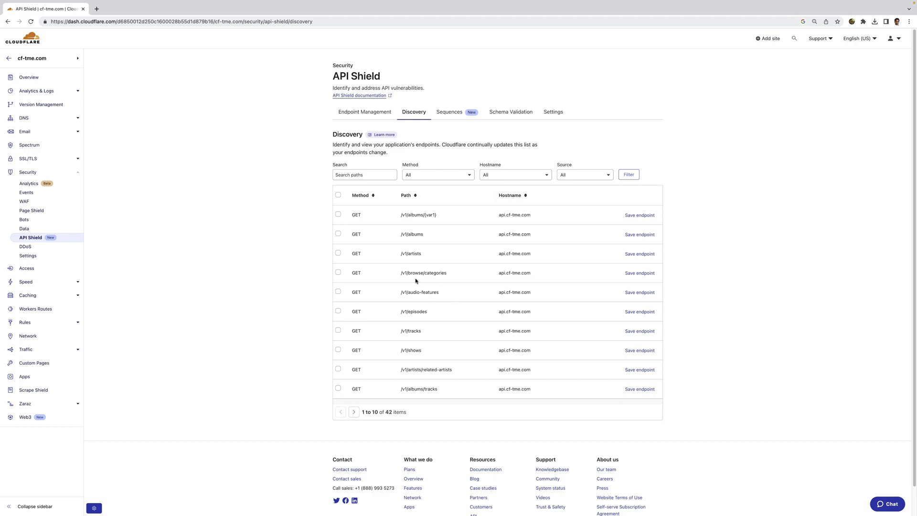
# Check the Discovery Source filter options, then switch to the 42 managed endpoints in Endpoint Management.
pyautogui.click(585, 176)
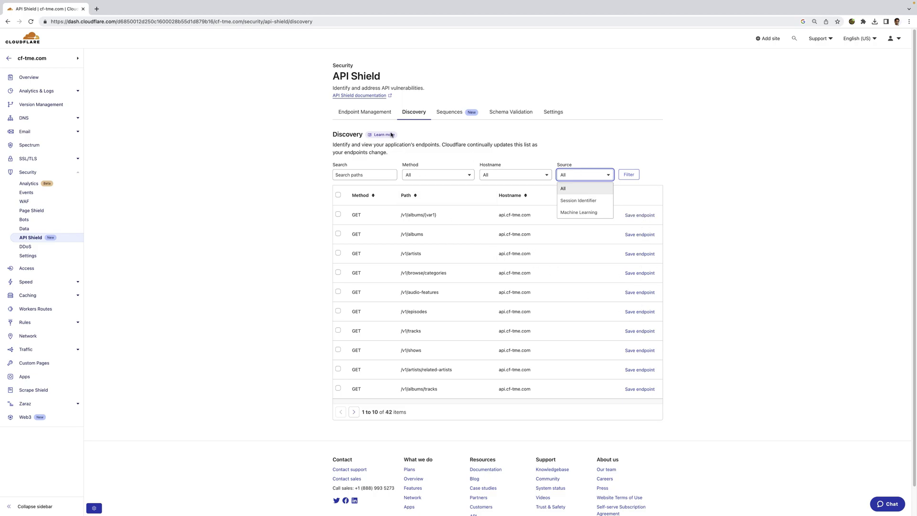
pyautogui.click(375, 119)
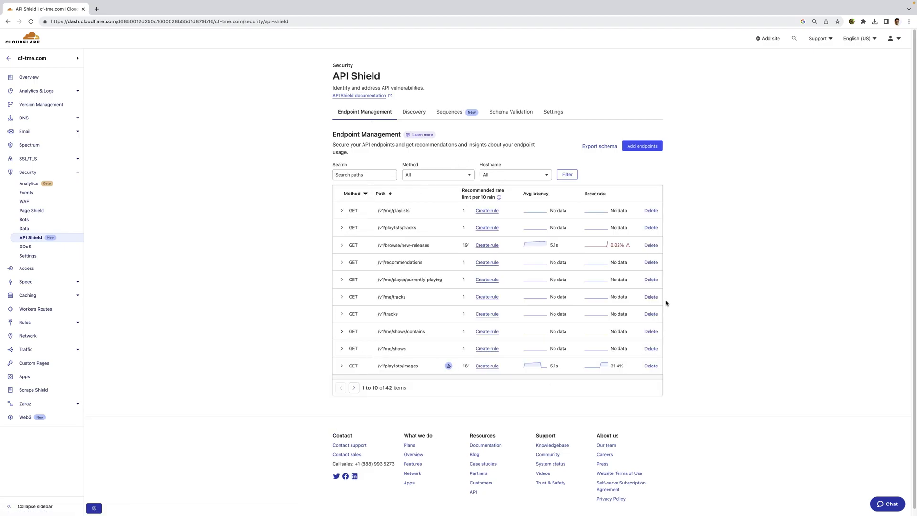
# Preview the manual Add endpoints form, return to the endpoint list, and open Export schema.
pyautogui.click(644, 149)
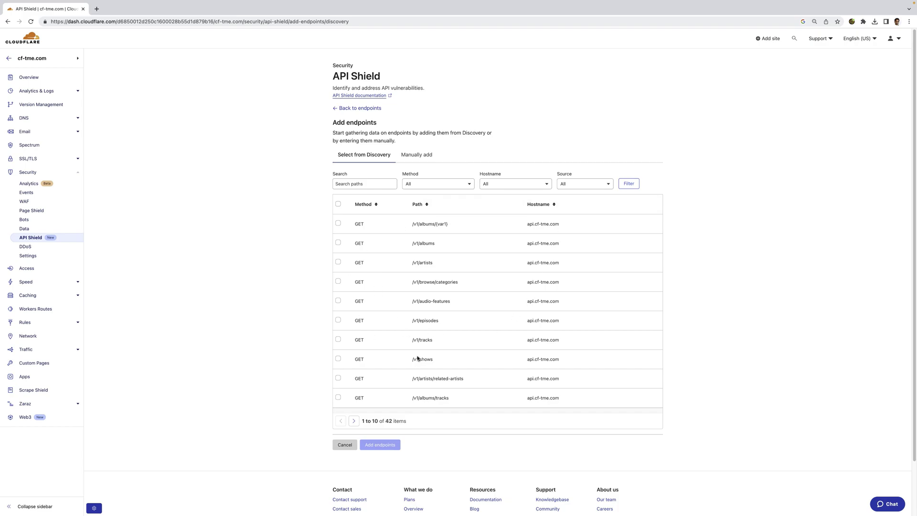
pyautogui.click(428, 157)
pyautogui.click(354, 109)
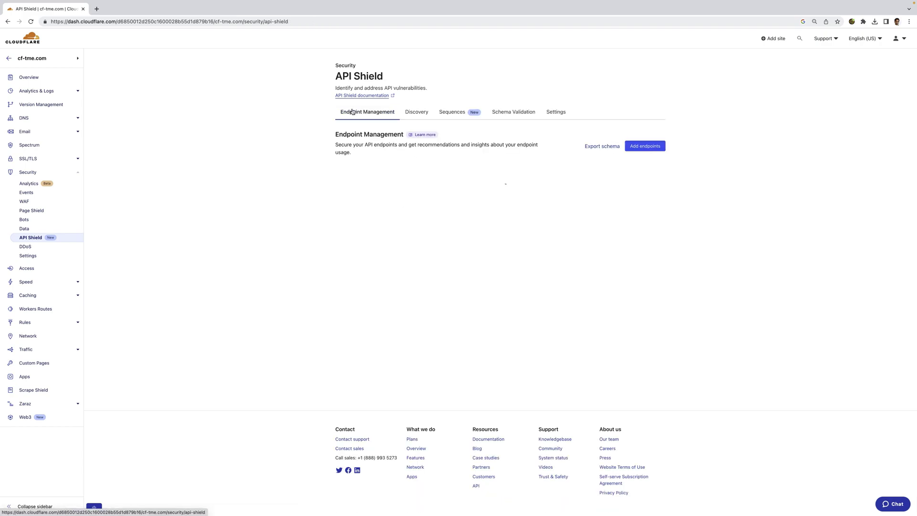
pyautogui.click(598, 147)
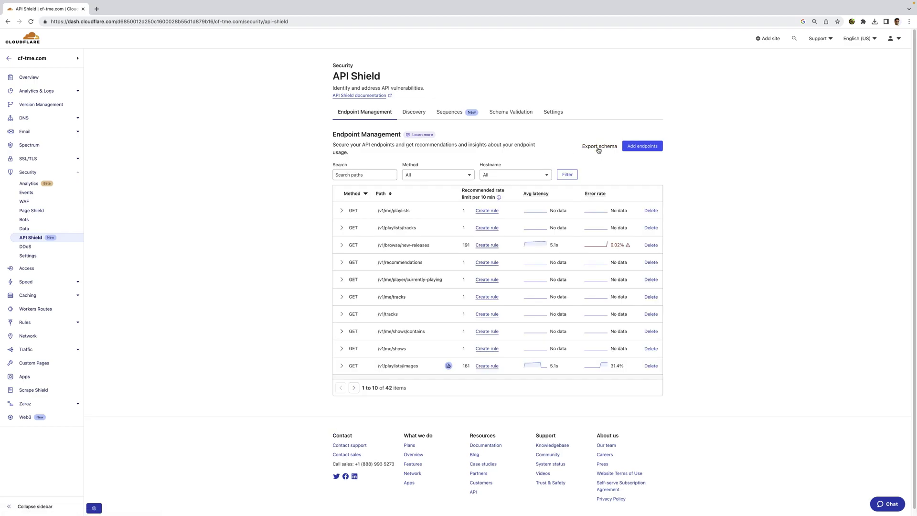
# Choose api.cf-tme.com as the export hostname, then dismiss the Export OpenAPI schema dialog without exporting.
pyautogui.click(519, 269)
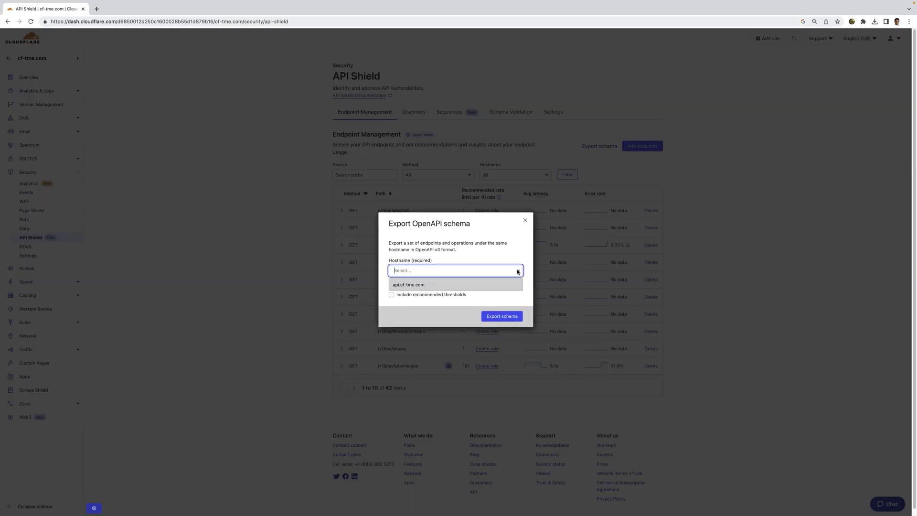
pyautogui.click(483, 286)
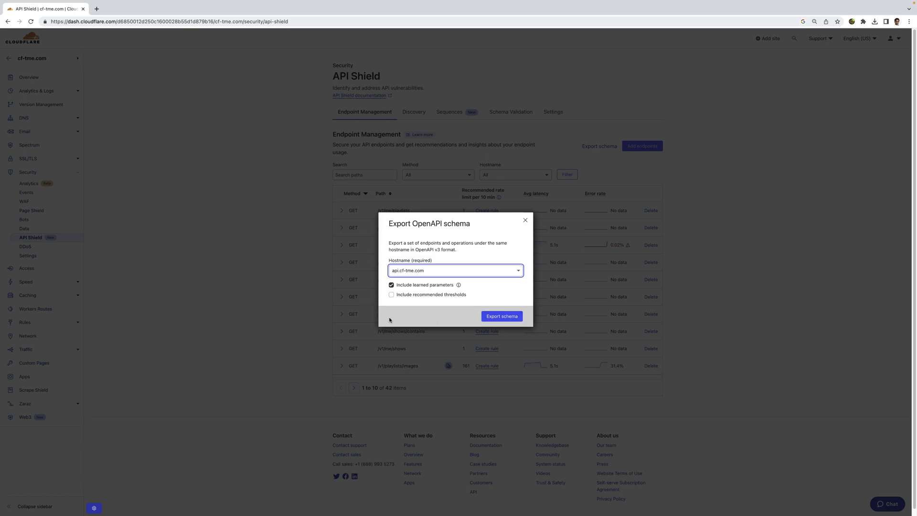
pyautogui.click(526, 221)
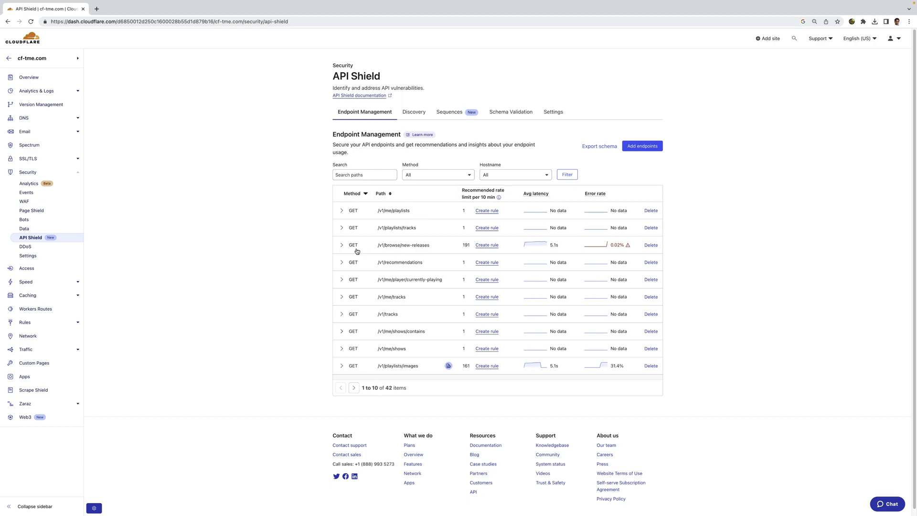
# Expand GET /v1/browse/new-releases to review its 191-request rate-limit recommendation and analytics charts.
pyautogui.click(342, 245)
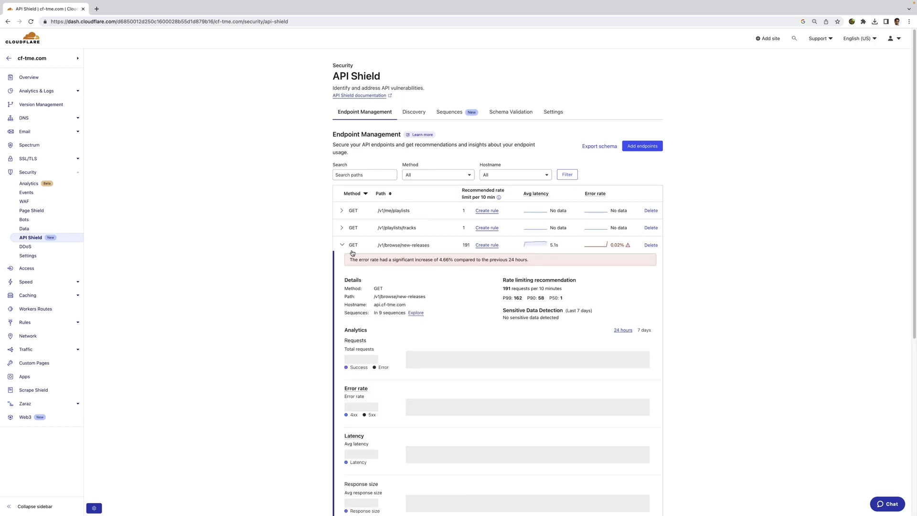
pyautogui.scroll(-3, 354, 253)
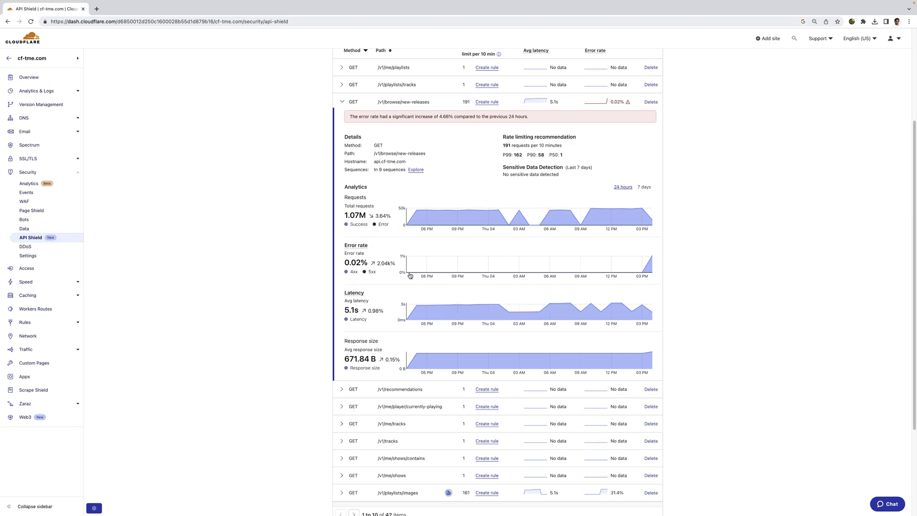
pyautogui.moveTo(604, 363)
pyautogui.scroll(2, 376, 286)
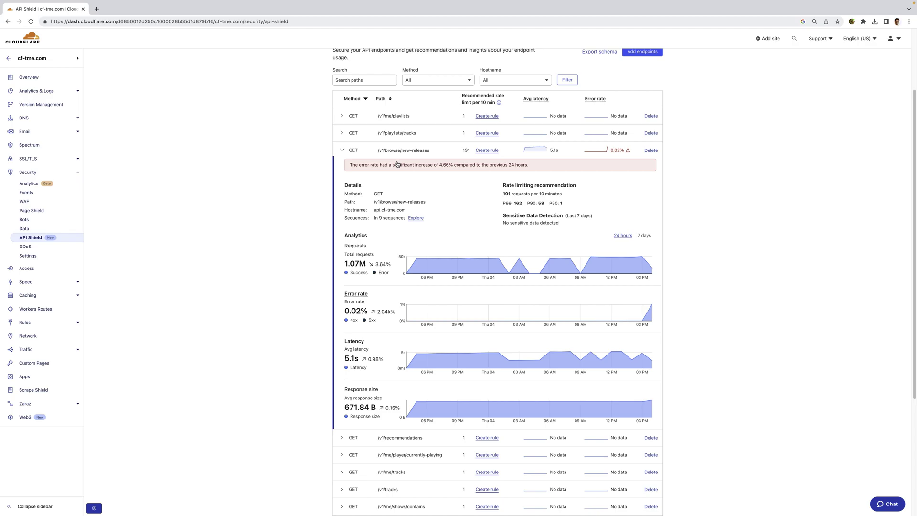
pyautogui.scroll(2, 394, 179)
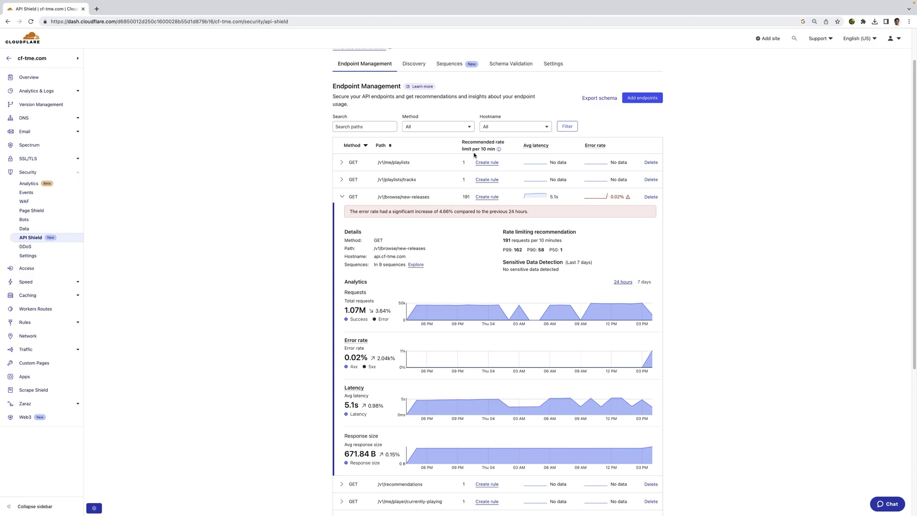
# Create a rate-limiting rule for /v1/browse/new-releases with Block action and 10-minute duration.
pyautogui.click(488, 197)
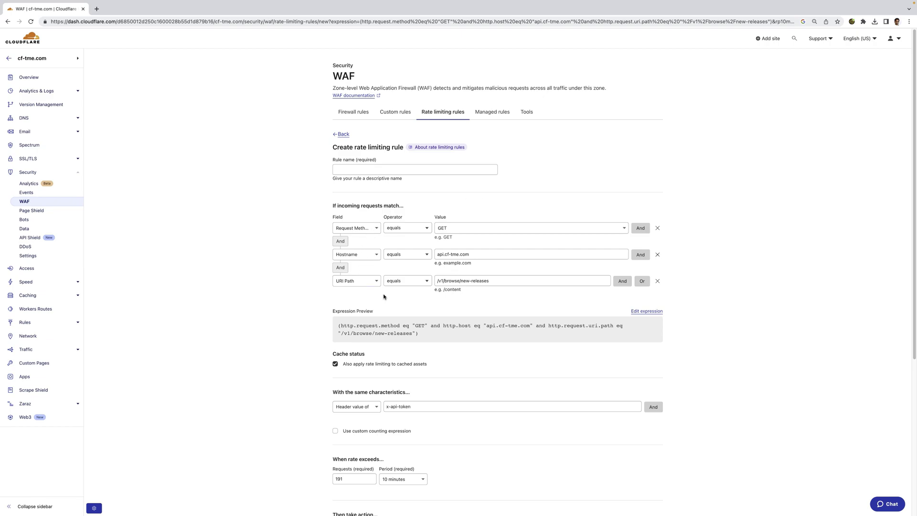
pyautogui.scroll(-4, 419, 272)
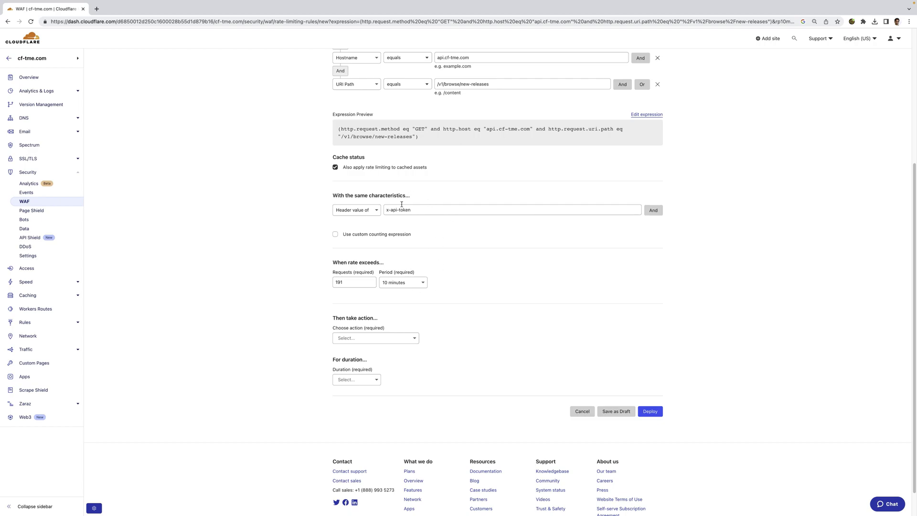
pyautogui.click(405, 340)
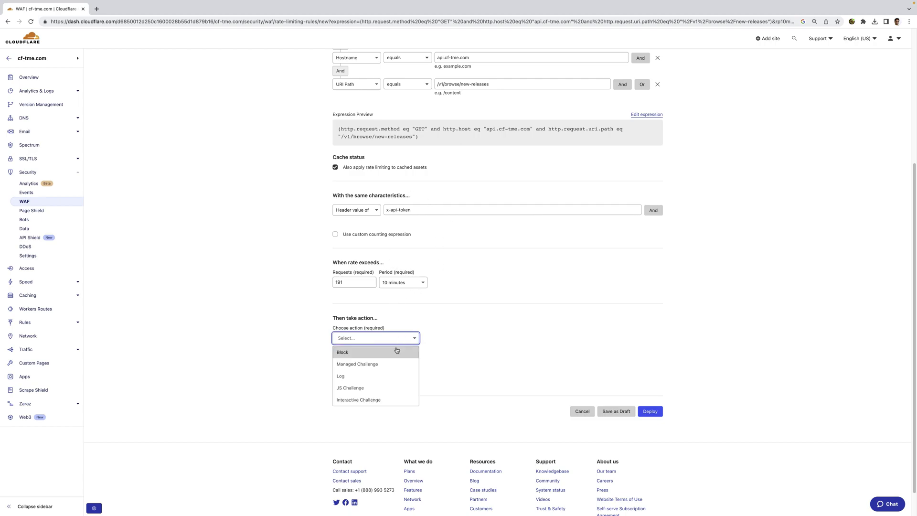
pyautogui.click(393, 353)
pyautogui.click(370, 380)
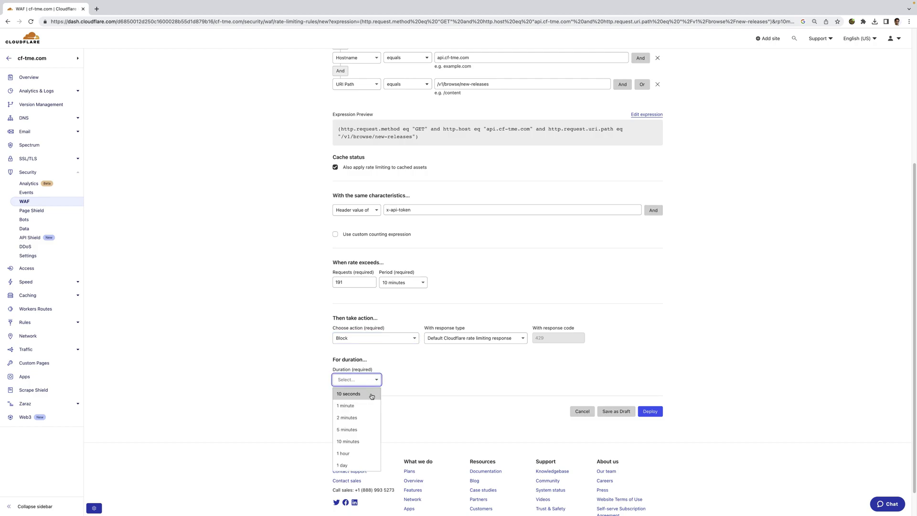
pyautogui.click(366, 439)
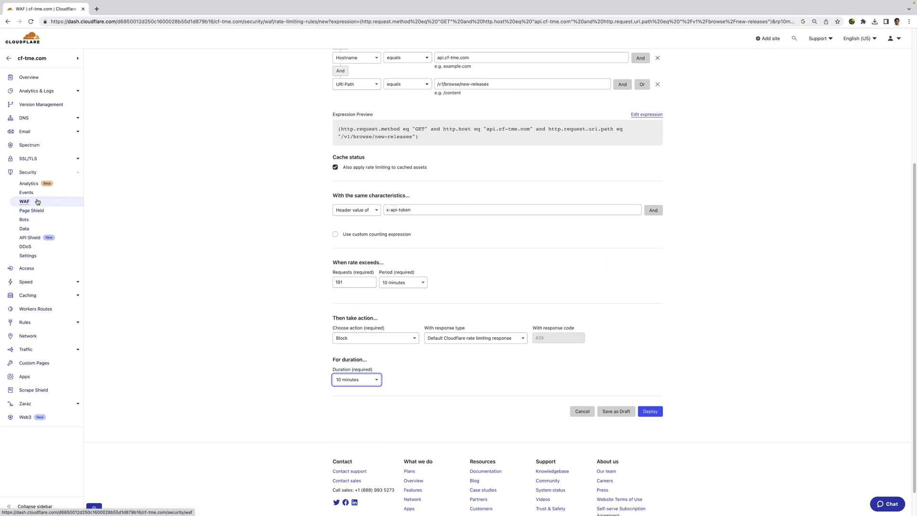
# Back in API Shield, expand /v1/playlists/images to review its 161-request recommendation and sensitive-data detections.
pyautogui.click(39, 241)
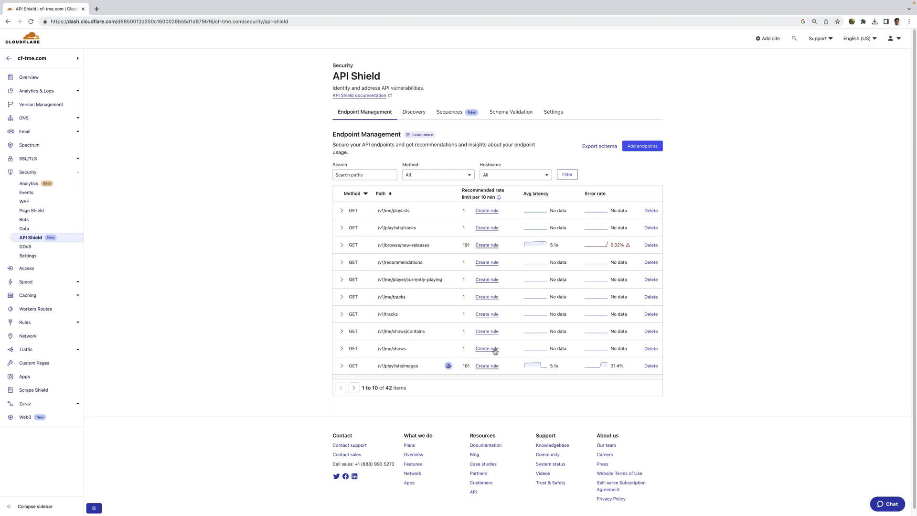
pyautogui.click(341, 366)
pyautogui.scroll(-3, 347, 340)
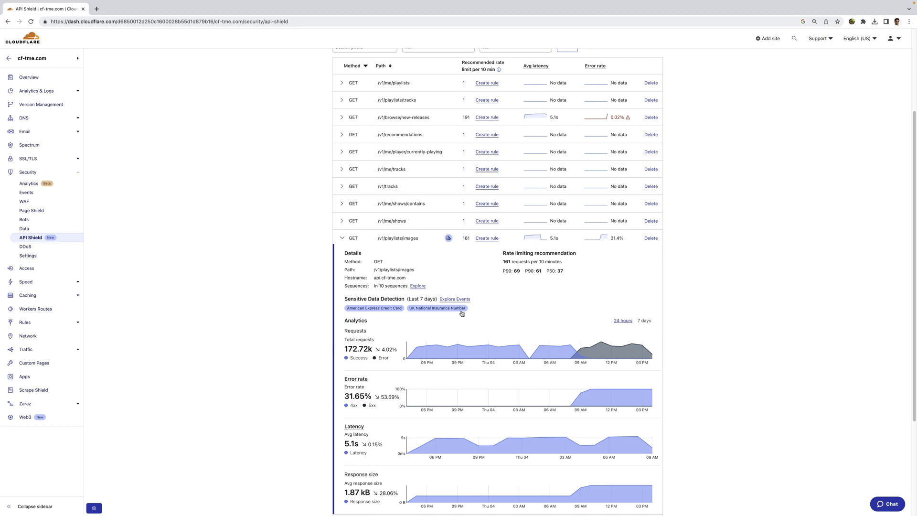
pyautogui.scroll(3, 462, 315)
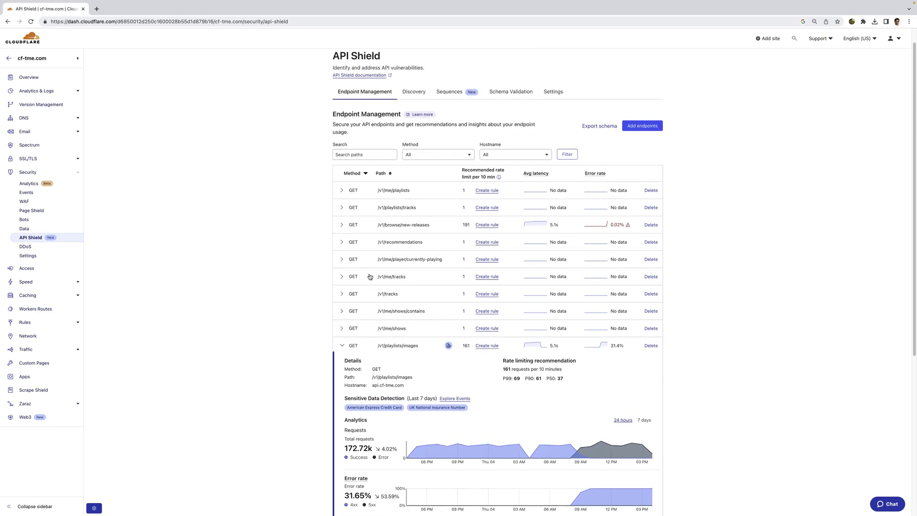
# In Sequences, expand the /v1/browse/new-releases → /v1/albums/{var1} sequence showing 64.56% correlation.
pyautogui.click(459, 91)
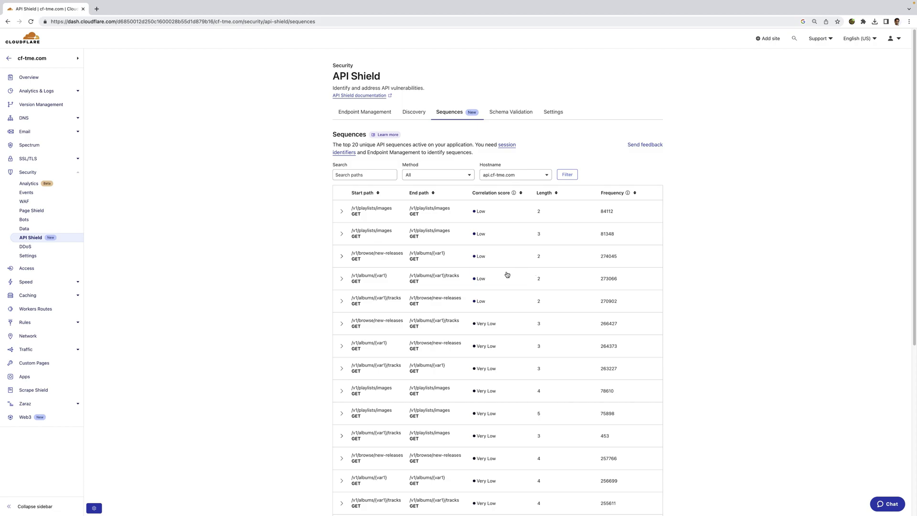
pyautogui.scroll(-1, 451, 304)
pyautogui.scroll(-1, 451, 304)
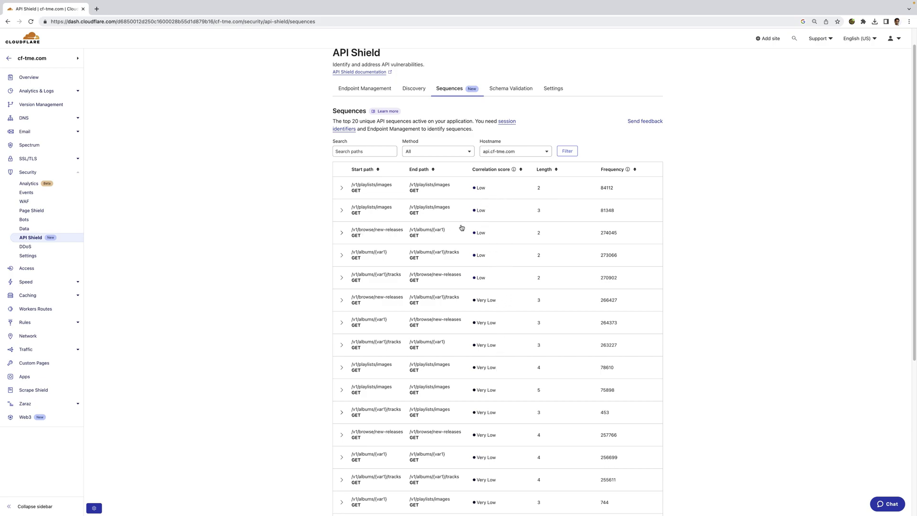
pyautogui.click(342, 234)
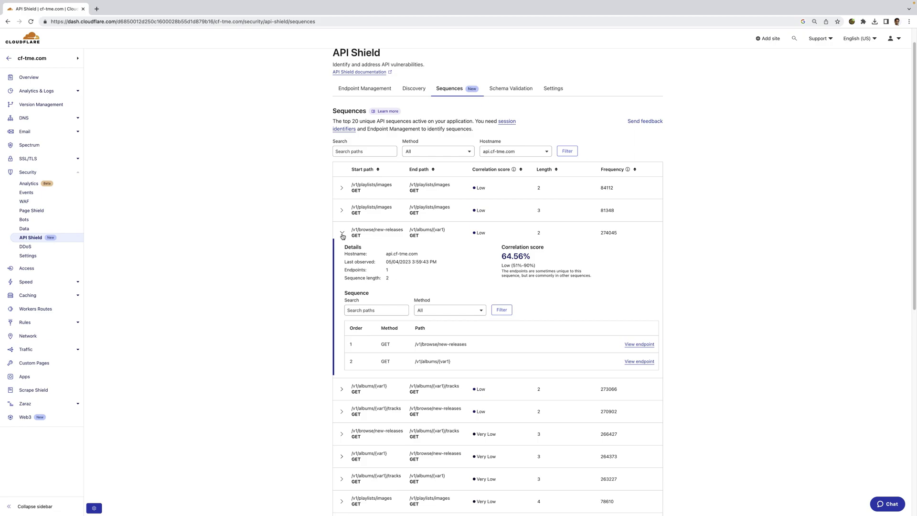
pyautogui.scroll(-1, 342, 236)
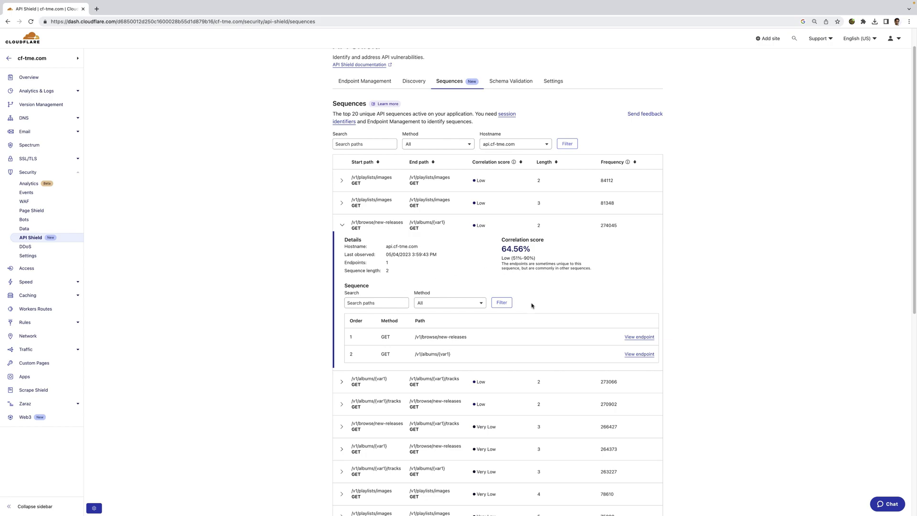
pyautogui.scroll(1, 431, 293)
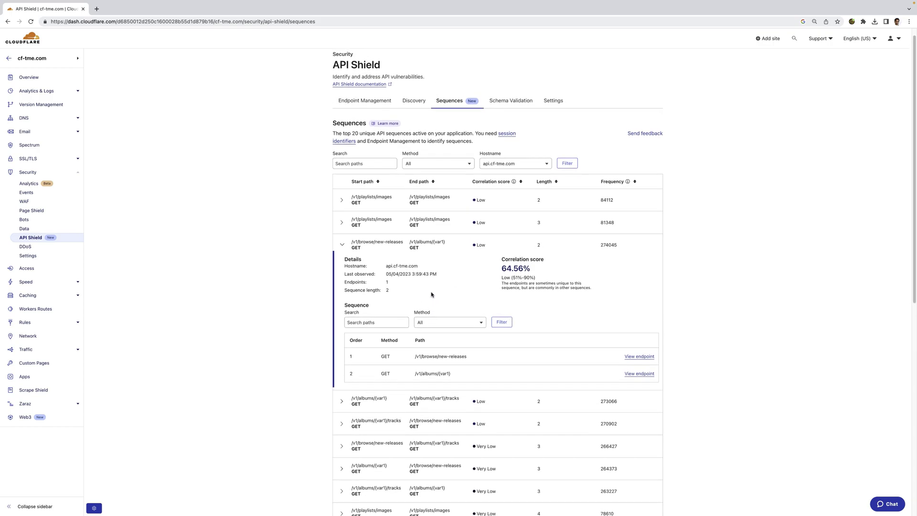
# Edit the Media Streaming schema and advance to Review endpoints, where both actions are Block.
pyautogui.click(507, 102)
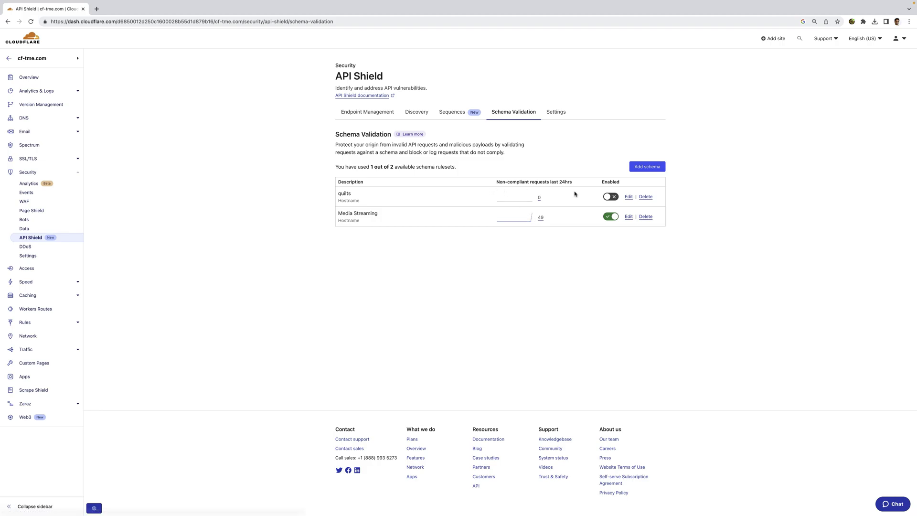
pyautogui.click(627, 217)
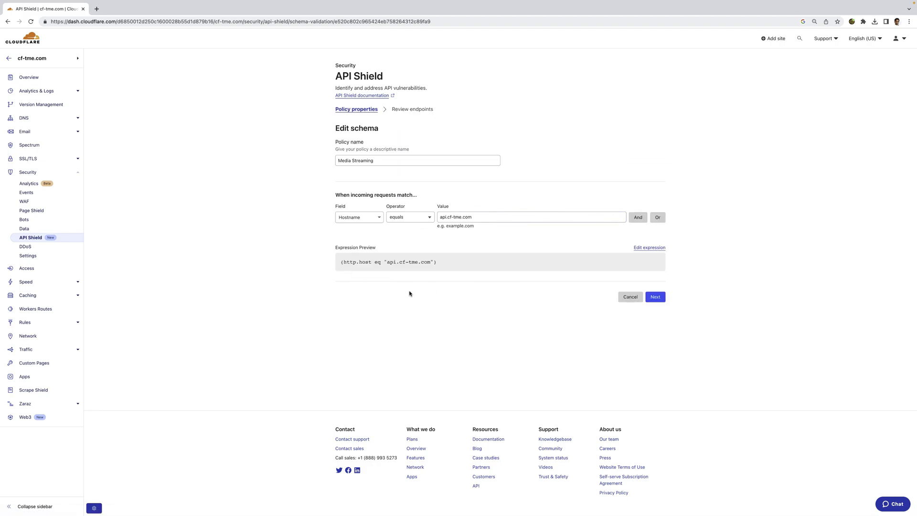
pyautogui.click(661, 297)
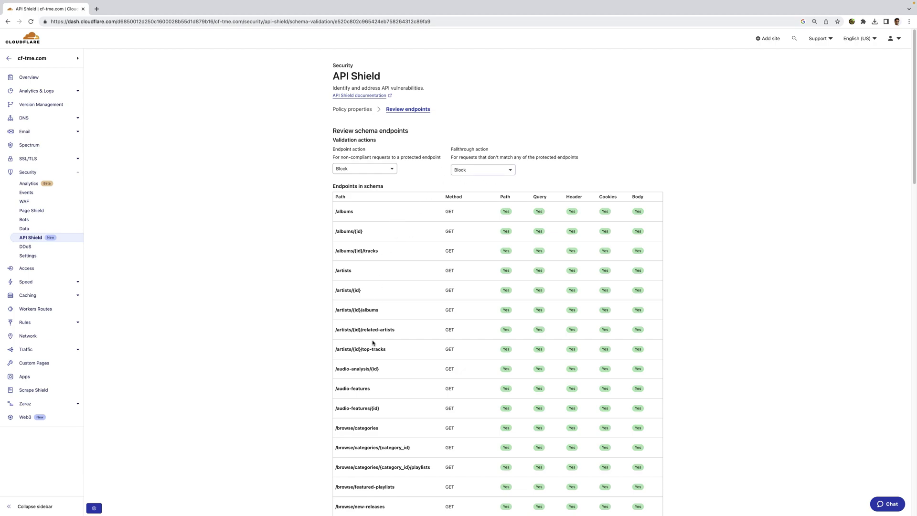
pyautogui.scroll(-1, 389, 301)
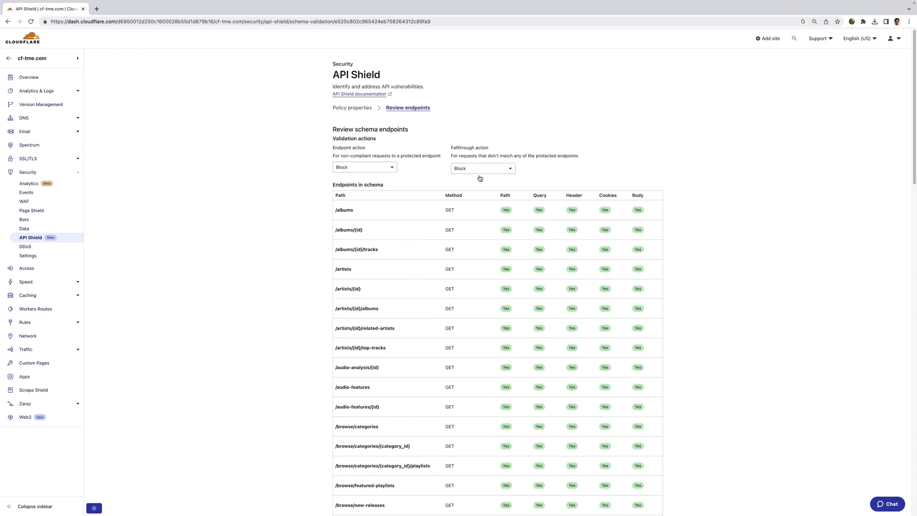
# Go from API Shield Settings to the Client Certificates page listing five active and revoked certificates.
pyautogui.click(43, 238)
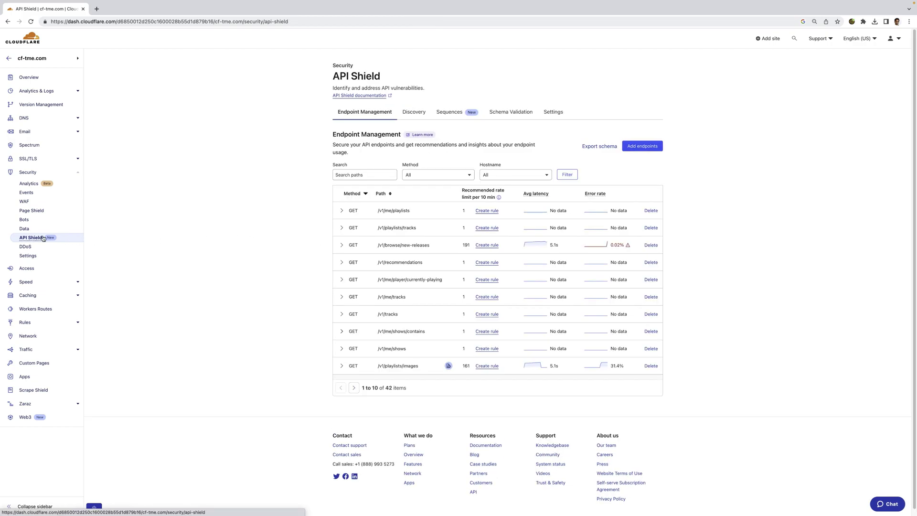
pyautogui.click(554, 113)
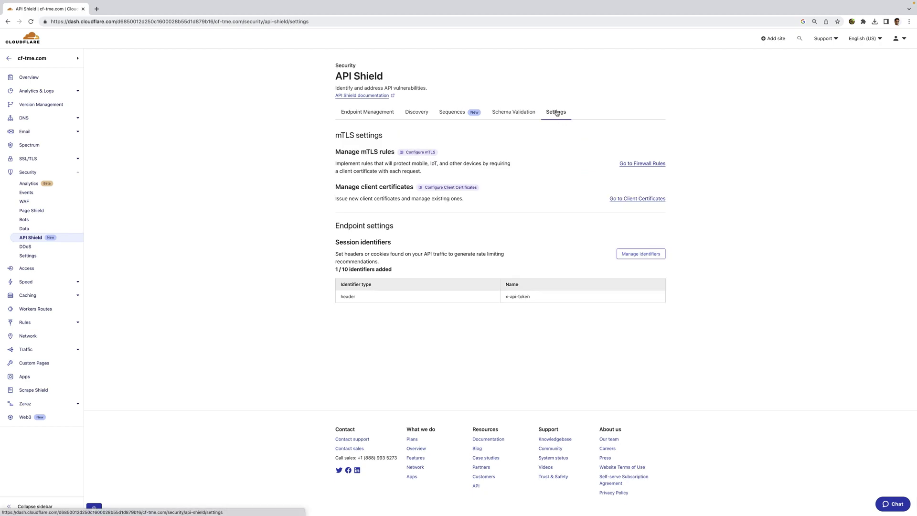
pyautogui.click(638, 199)
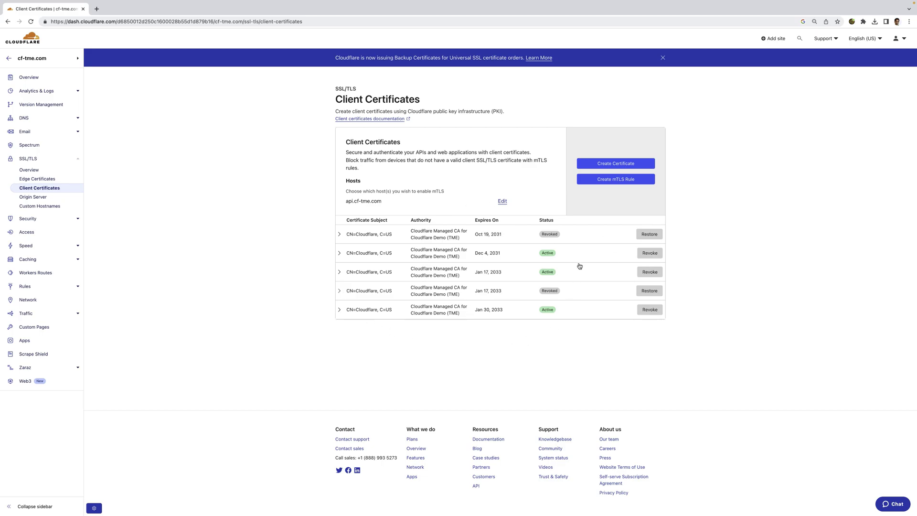
# Create an mTLS rule for api.cf-tme.com and open it in the firewall rule builder.
pyautogui.click(614, 180)
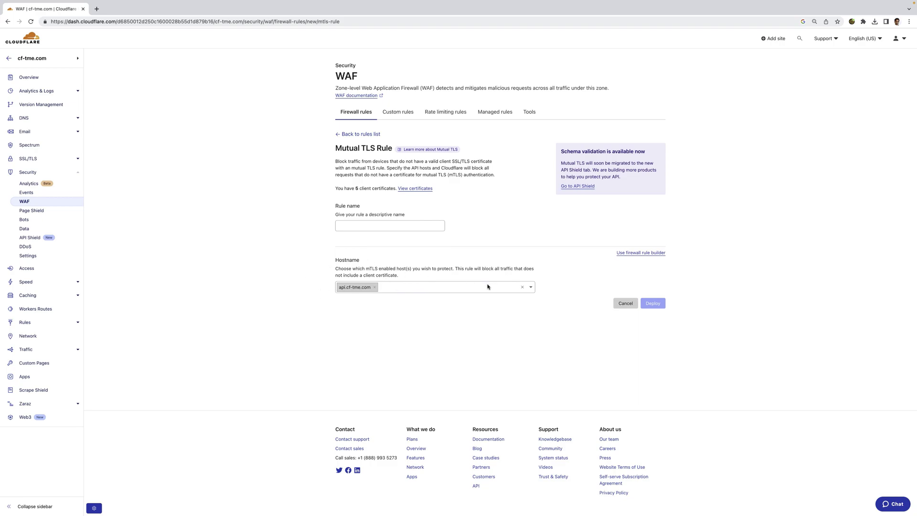
pyautogui.click(623, 255)
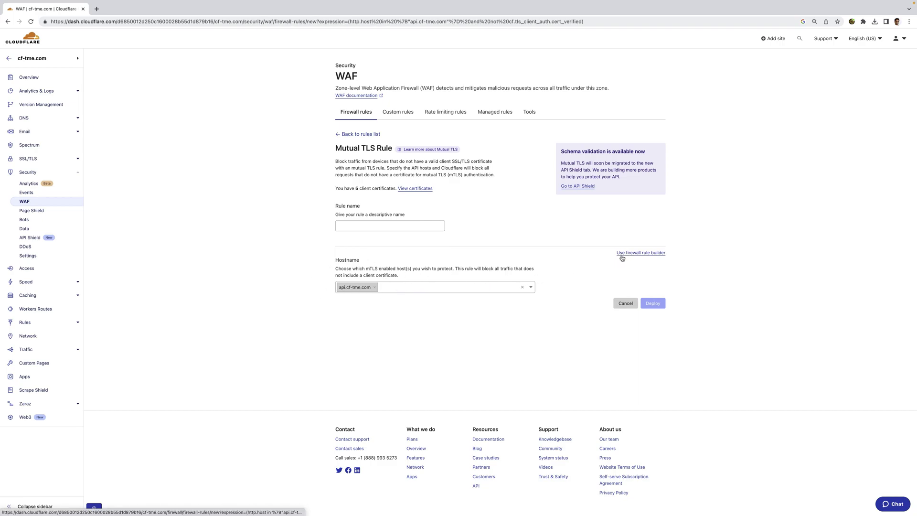